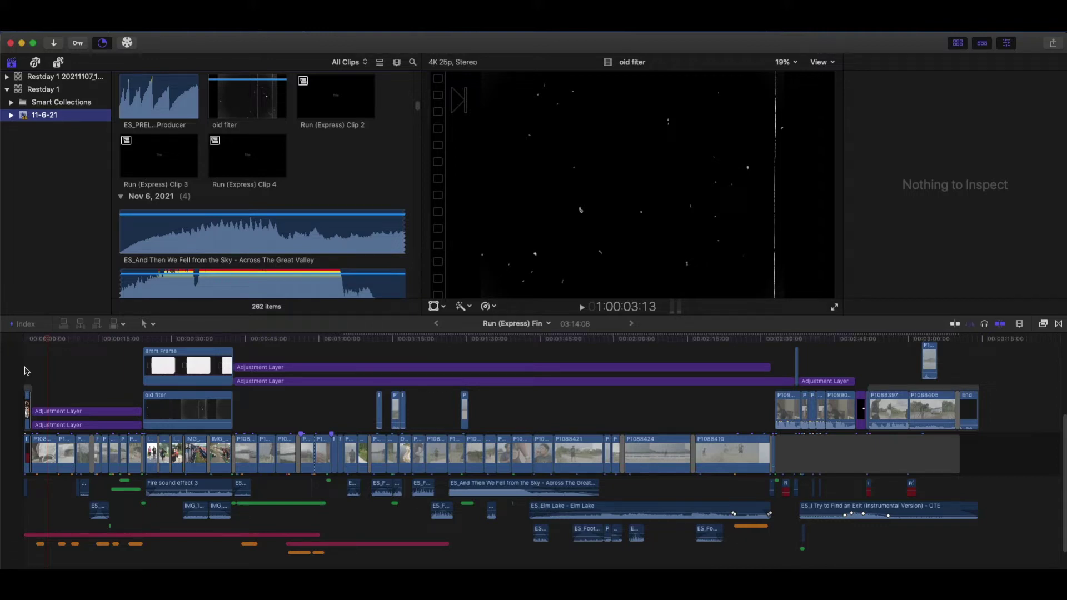
# - Preview the oid fiter clip, then scrub the timeline playhead between about 13 and 22 seconds
pyautogui.press('space')
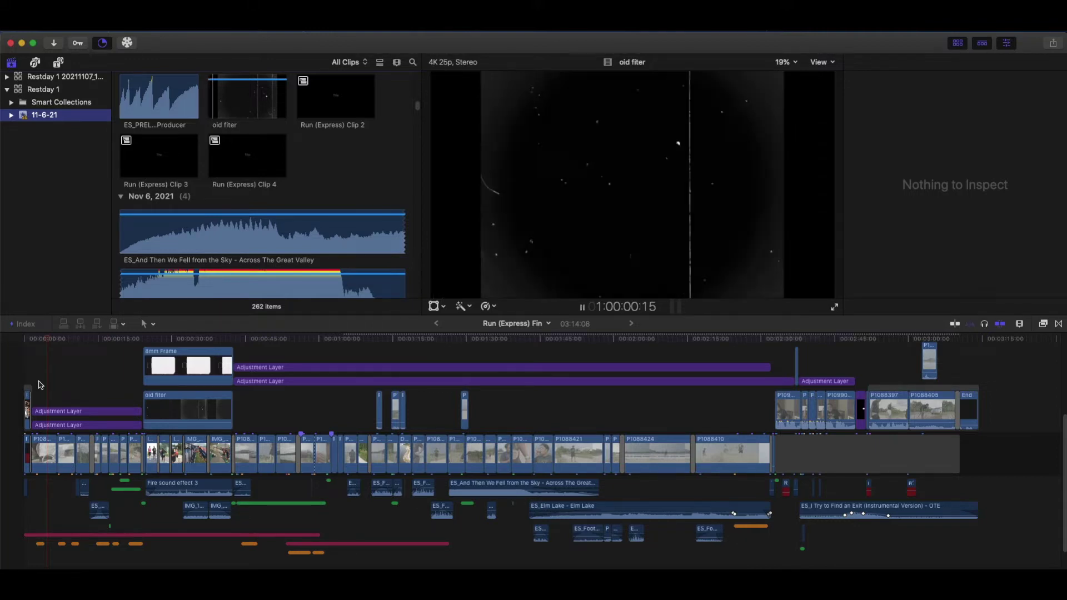
pyautogui.press('space')
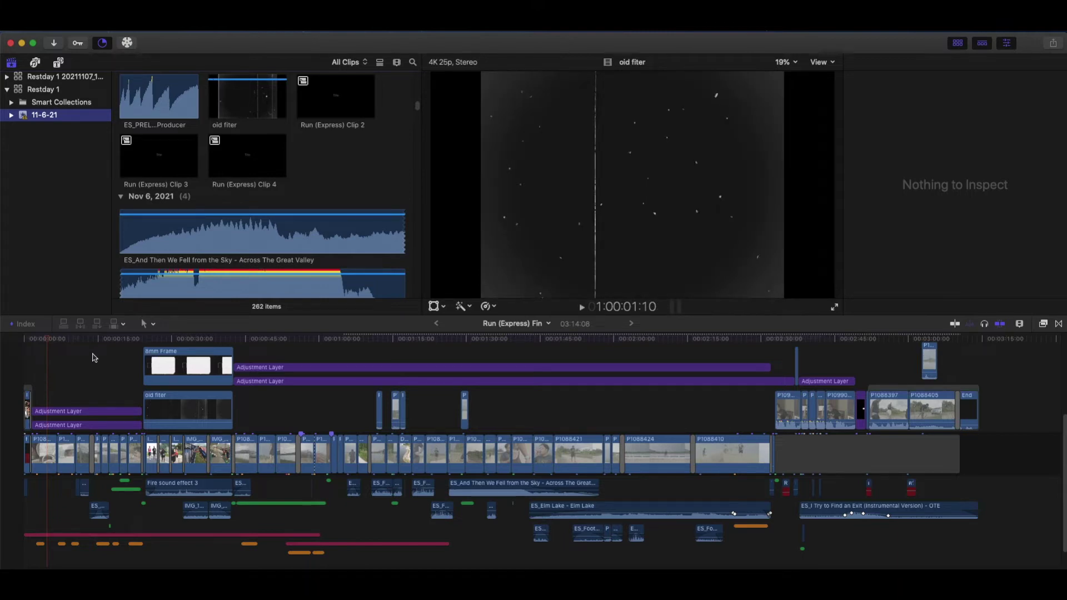
pyautogui.click(99, 338)
pyautogui.click(93, 340)
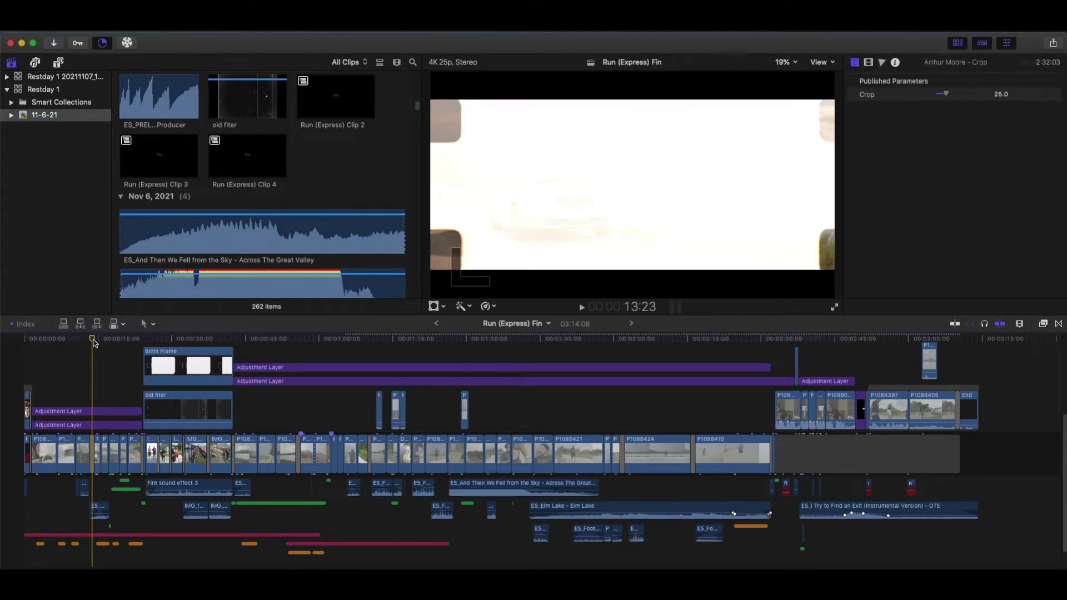
pyautogui.click(134, 339)
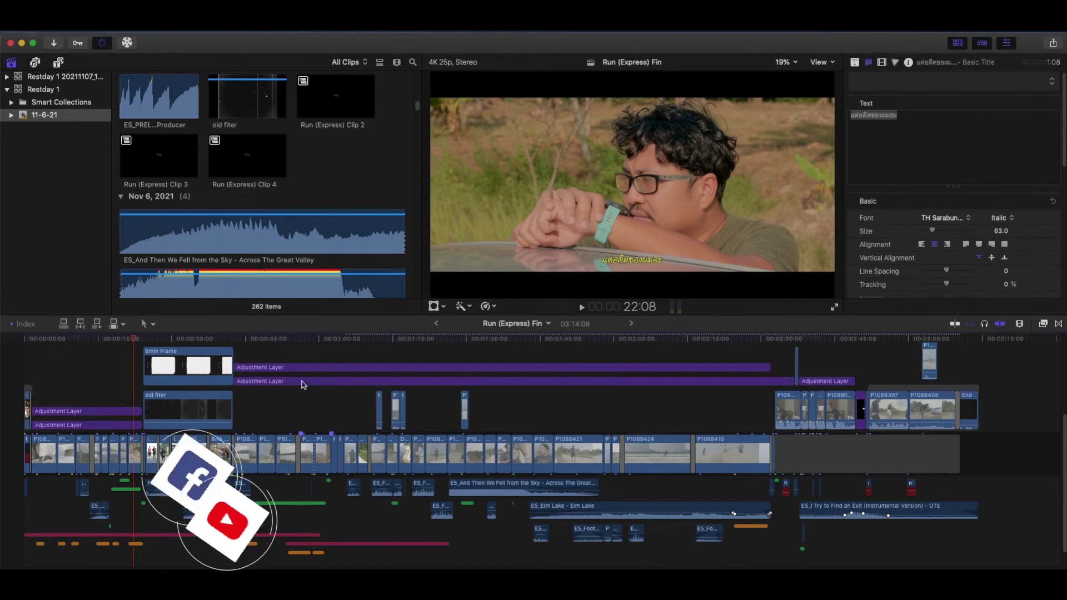
# - Inspect the upper and lower Adjustment Layers and park the playhead near 15 seconds
pyautogui.click(388, 368)
pyautogui.click(334, 381)
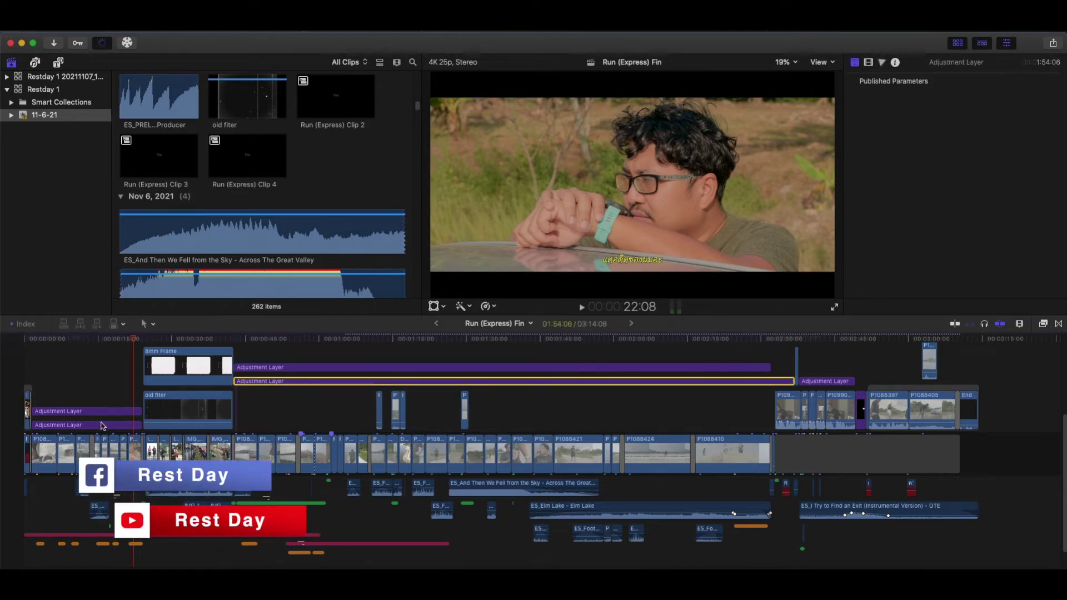
pyautogui.click(101, 404)
pyautogui.scroll(5, 231, 416)
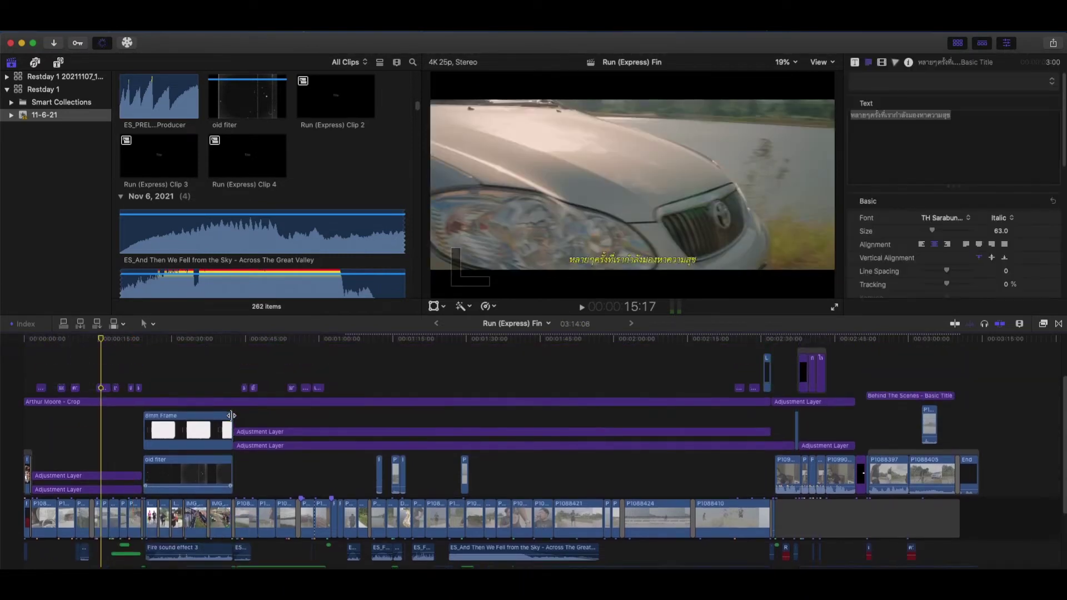
pyautogui.scroll(-4, 257, 408)
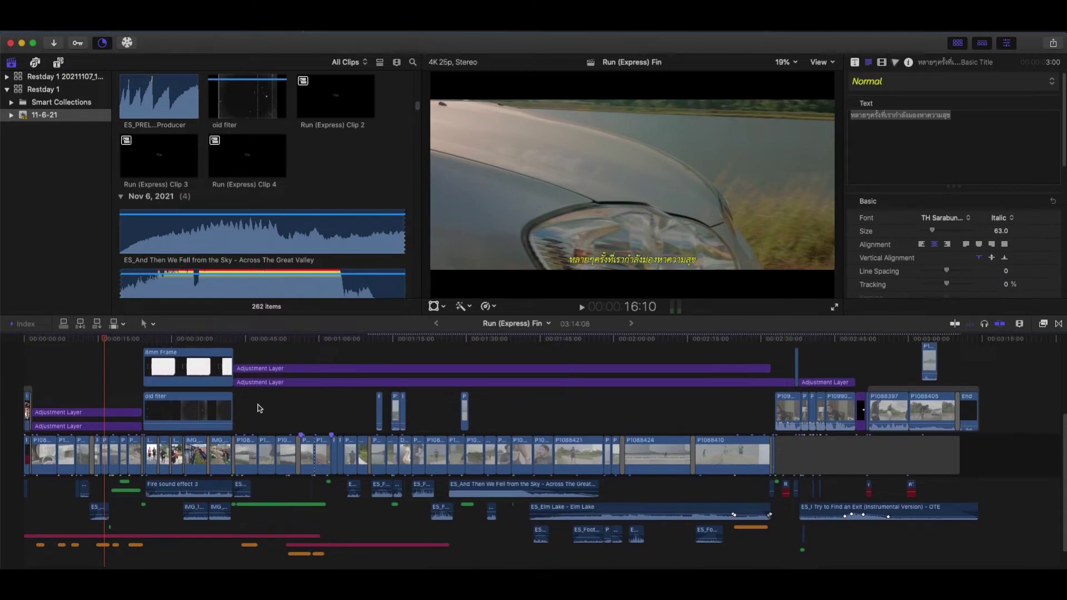
pyautogui.scroll(4, 257, 408)
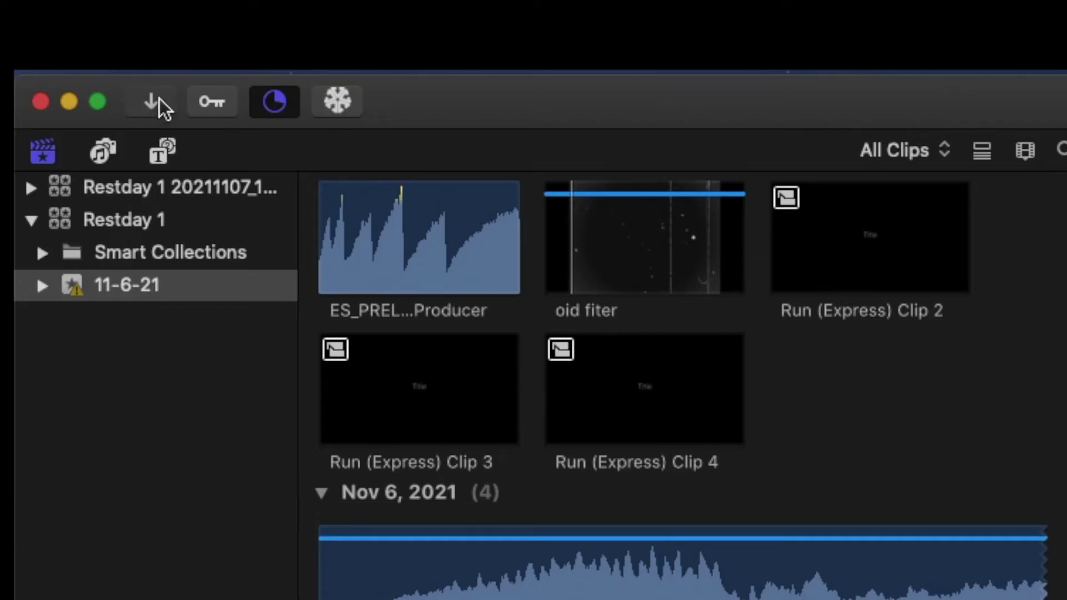
# - Check the import window's proxy frame size choices, leaving it at 50%, and close it
pyautogui.click(152, 102)
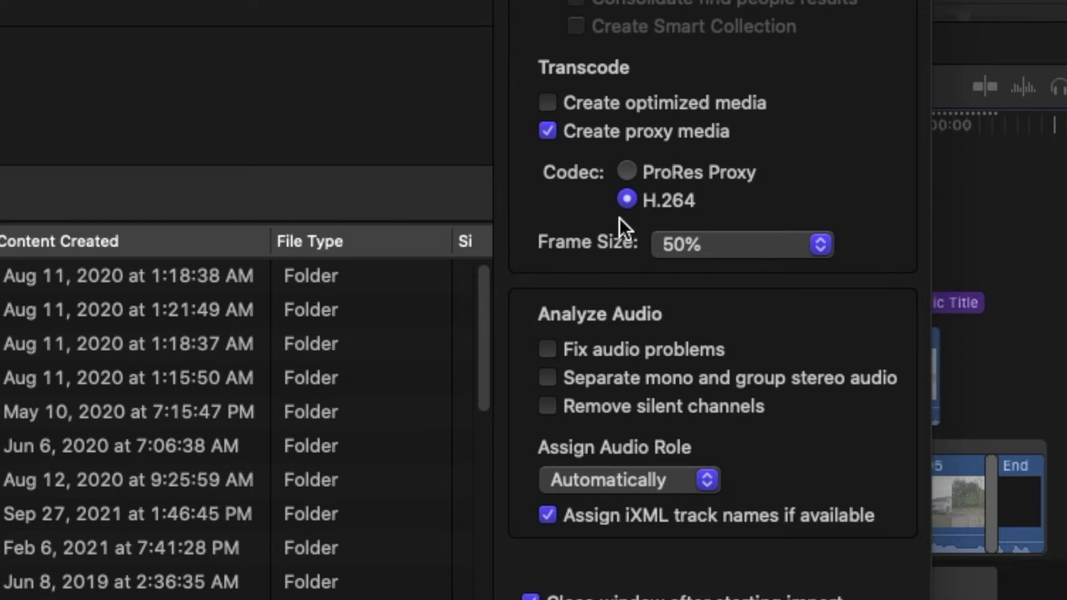
pyautogui.click(714, 252)
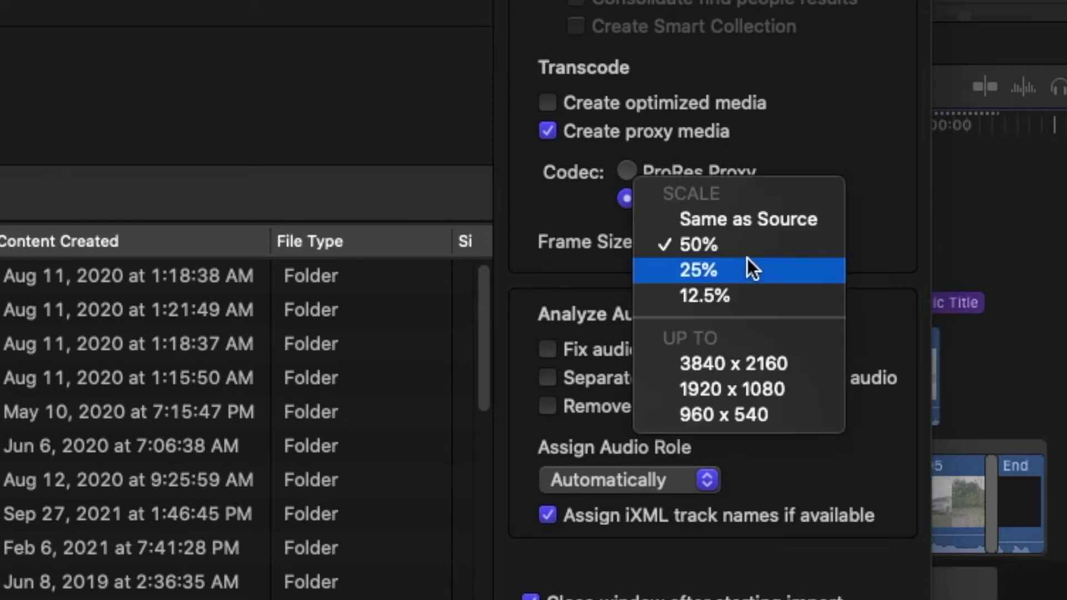
pyautogui.press('Escape')
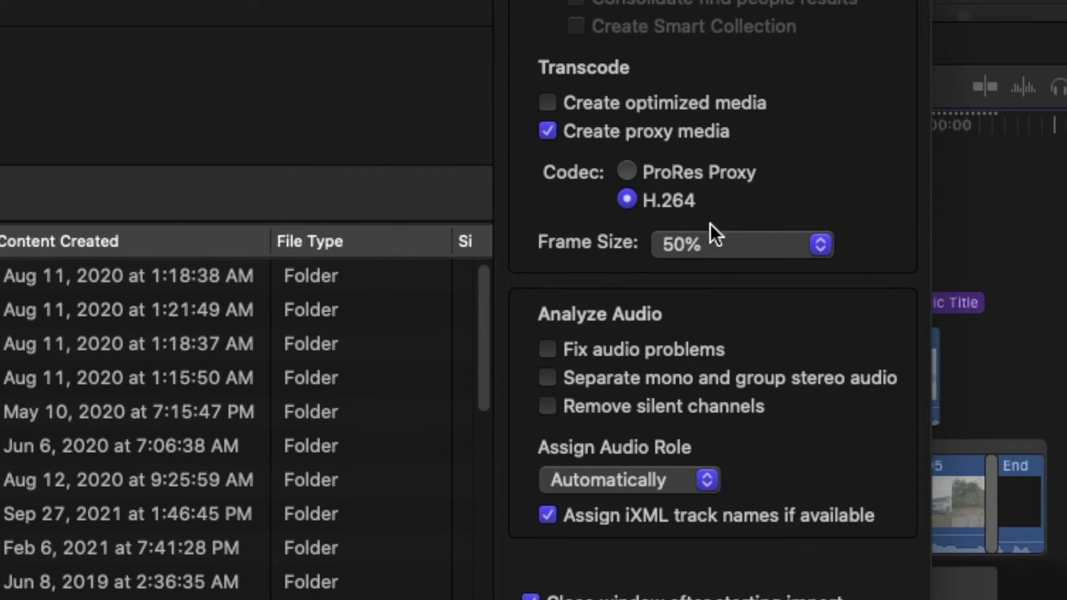
pyautogui.click(699, 254)
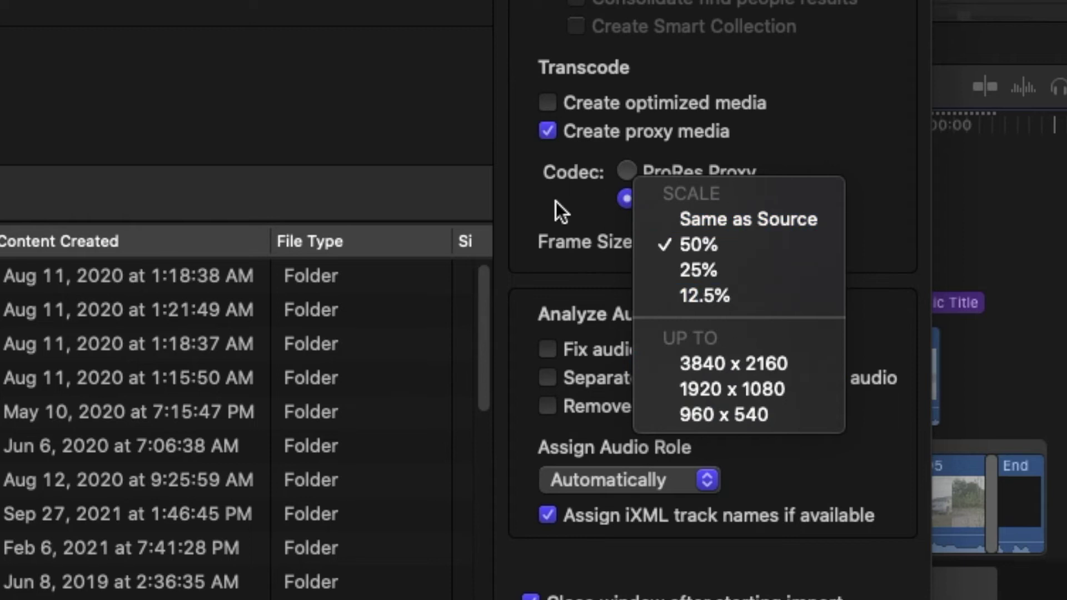
pyautogui.press('Escape')
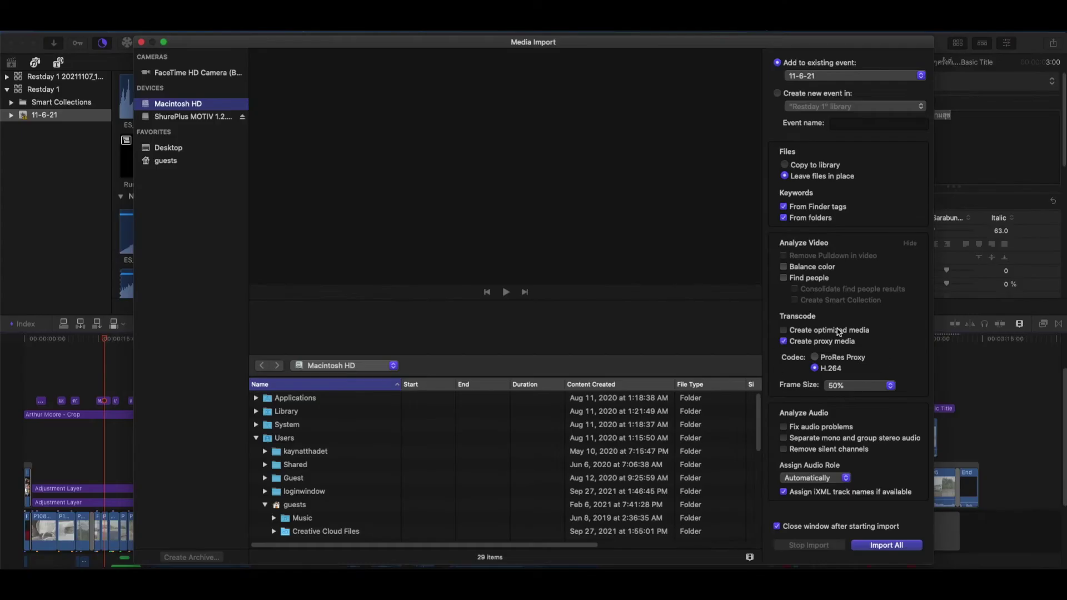
pyautogui.click(142, 42)
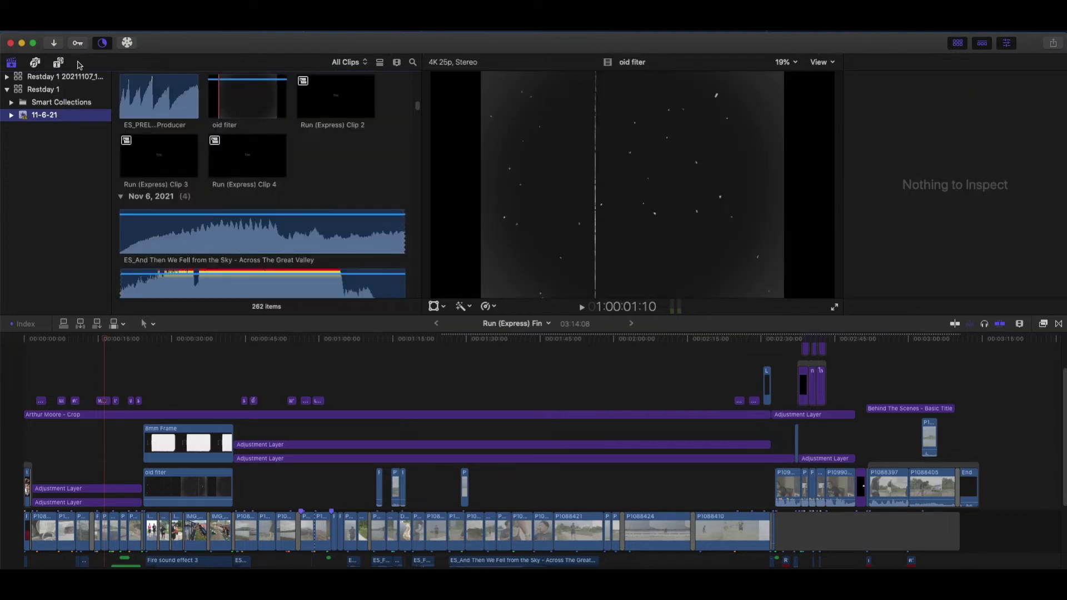
# - Import P1099008 from GH5 > 109_GH5_ into the 11-6-21 event
pyautogui.click(432, 181)
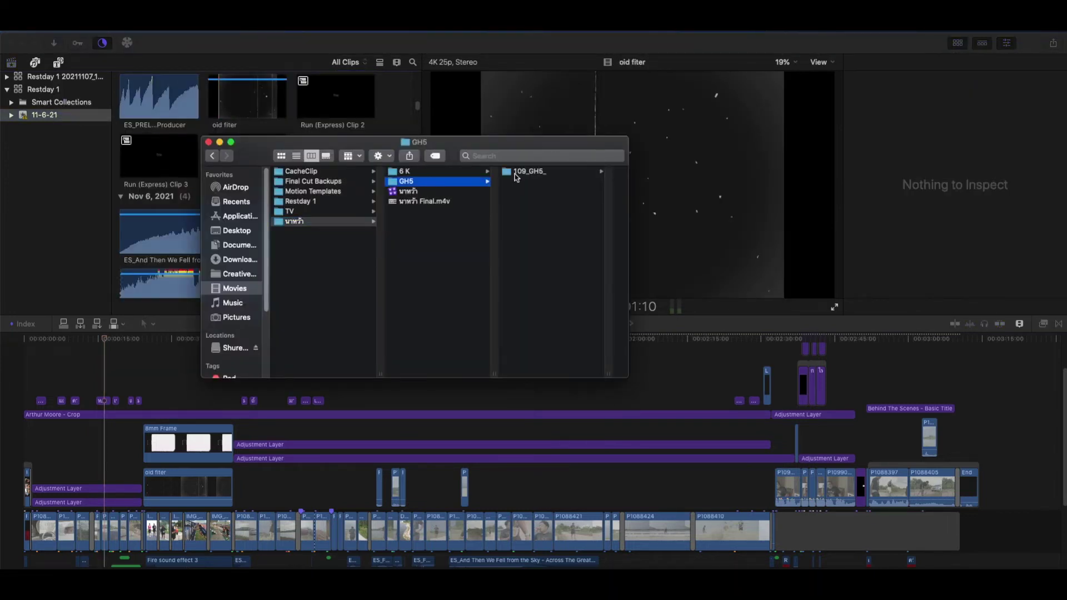
pyautogui.click(517, 175)
pyautogui.moveTo(50, 210); pyautogui.dragTo(52, 208)
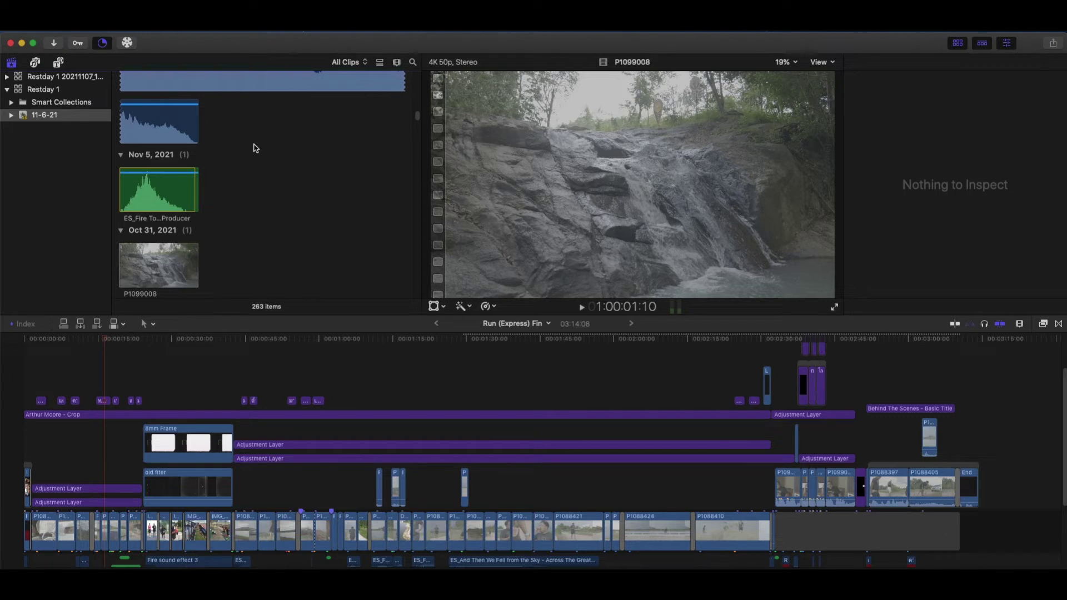
pyautogui.click(63, 27)
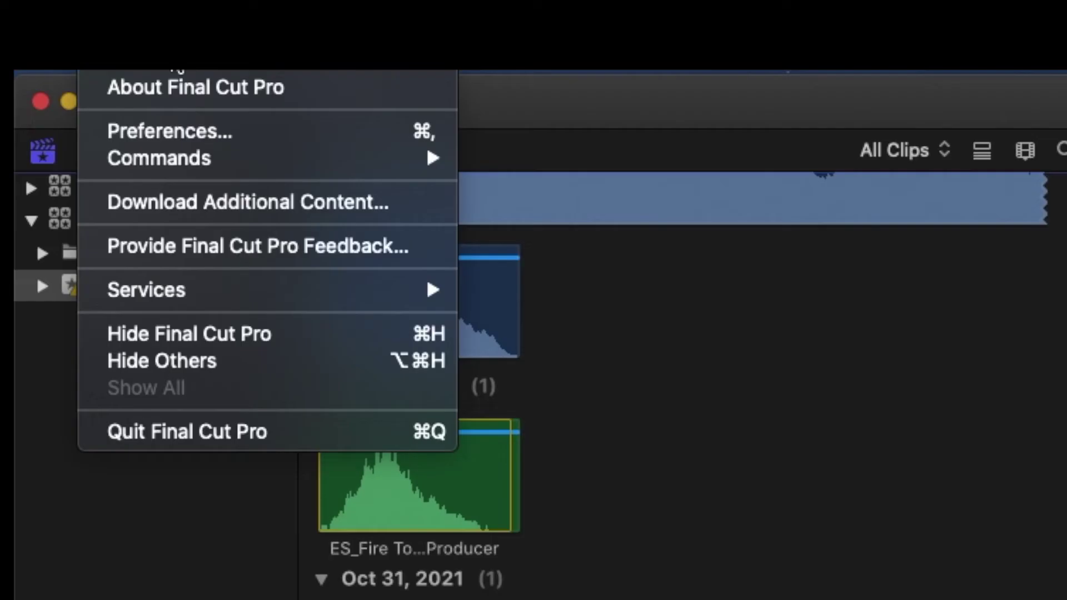
pyautogui.click(70, 56)
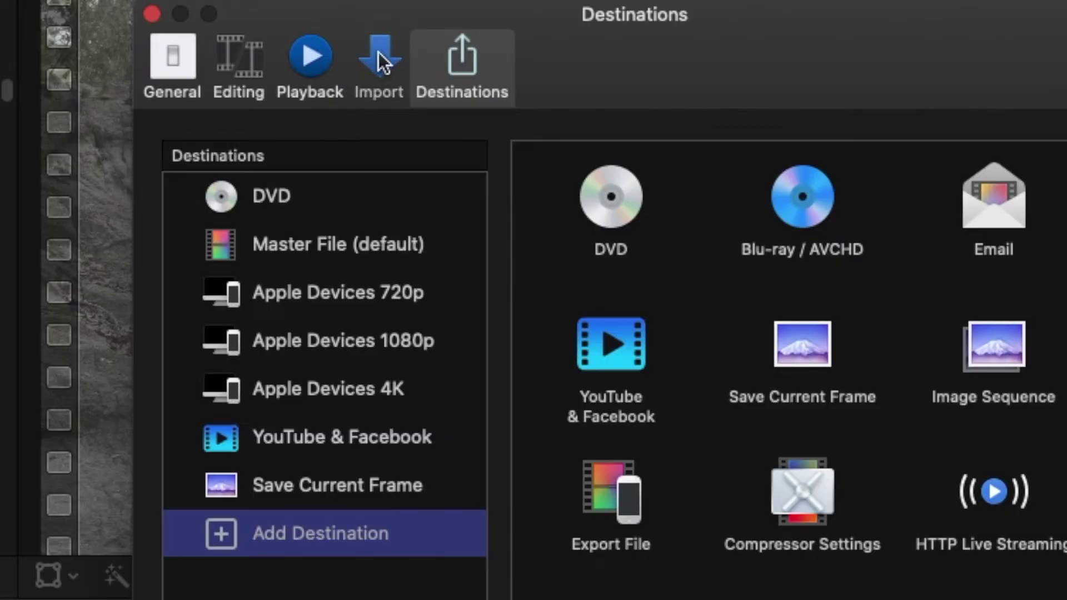
pyautogui.click(381, 61)
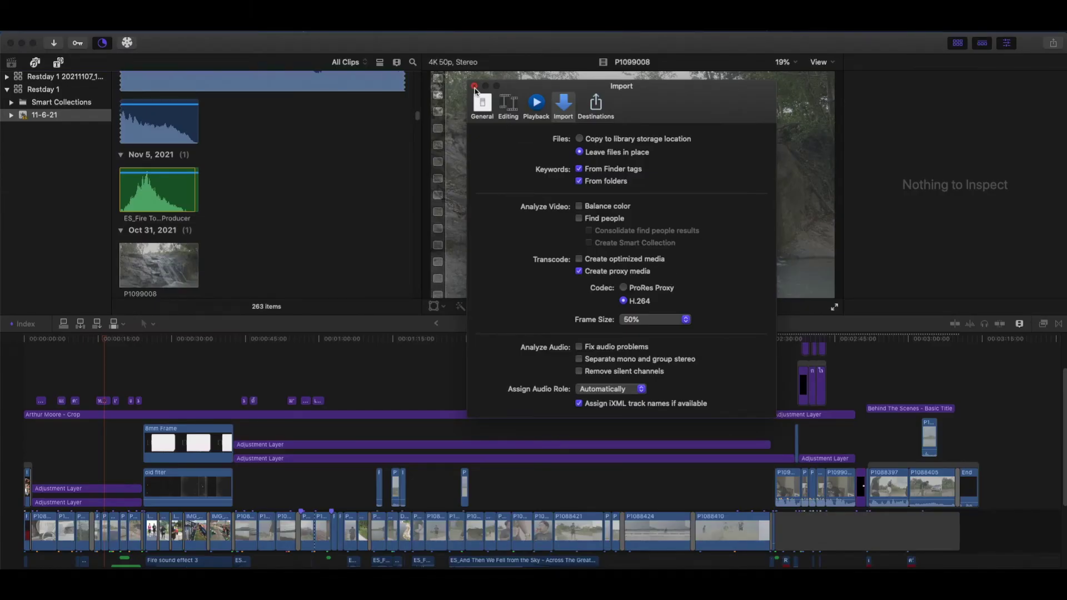
pyautogui.click(474, 87)
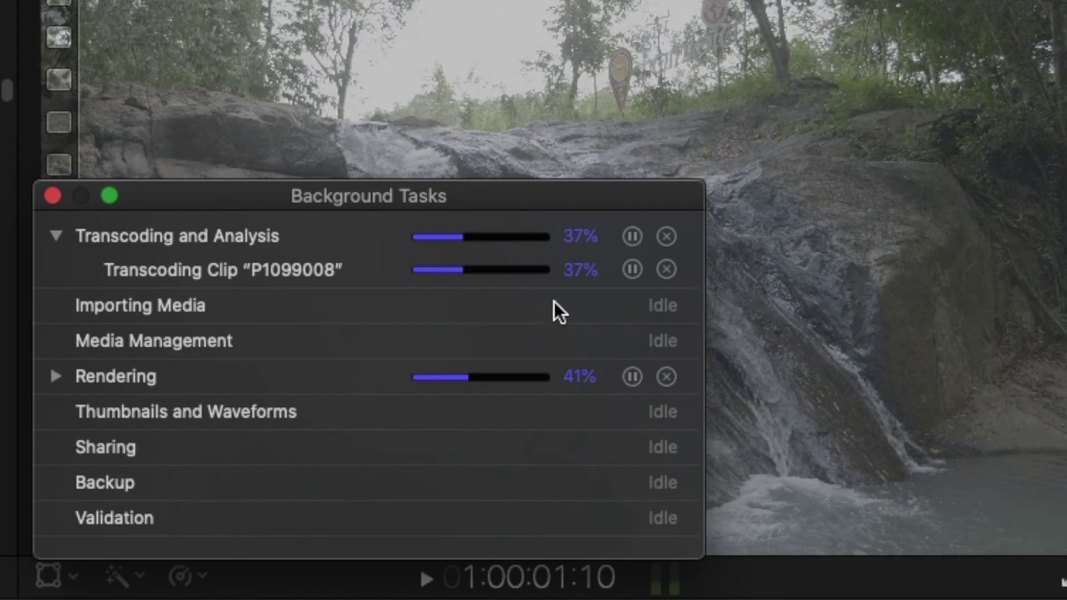
pyautogui.click(53, 196)
pyautogui.click(61, 53)
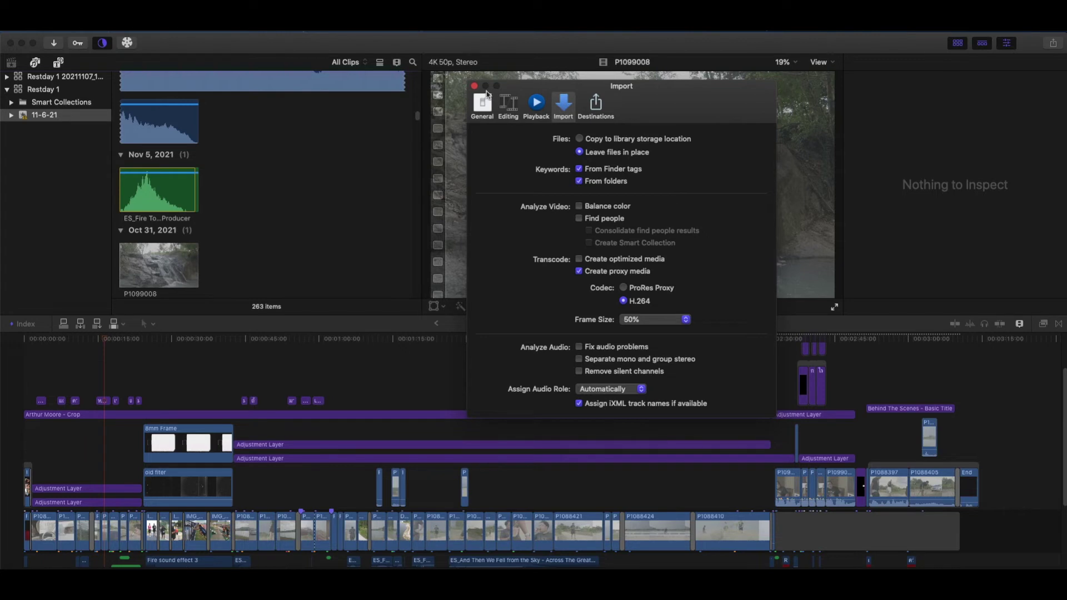
pyautogui.click(474, 86)
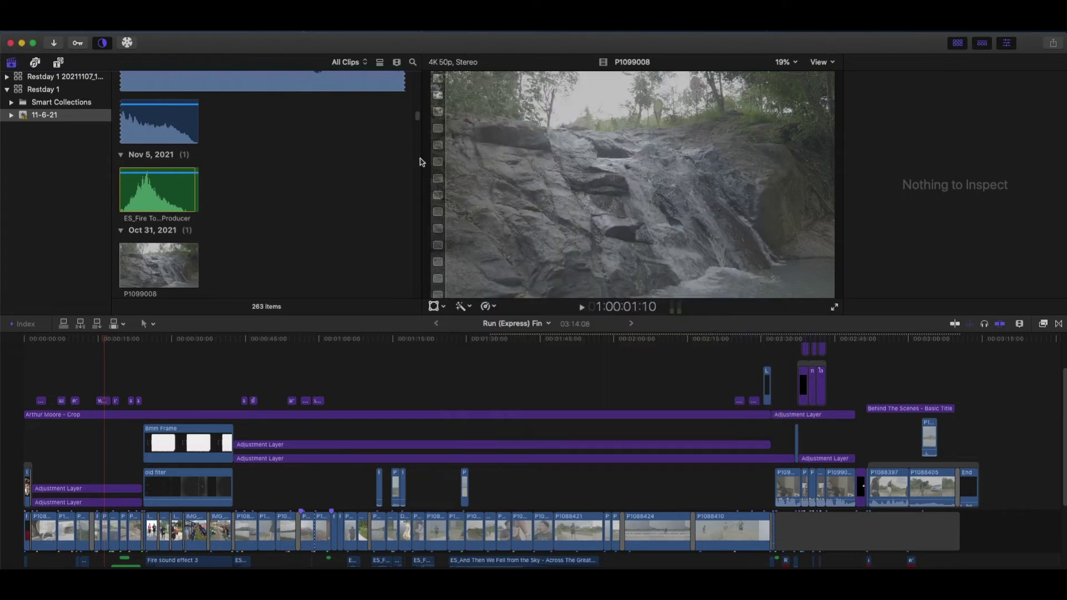
# - Run Transcode Media on clip P1099008, confirm it, and reselect P1099008 in the browser
pyautogui.rightClick(169, 261)
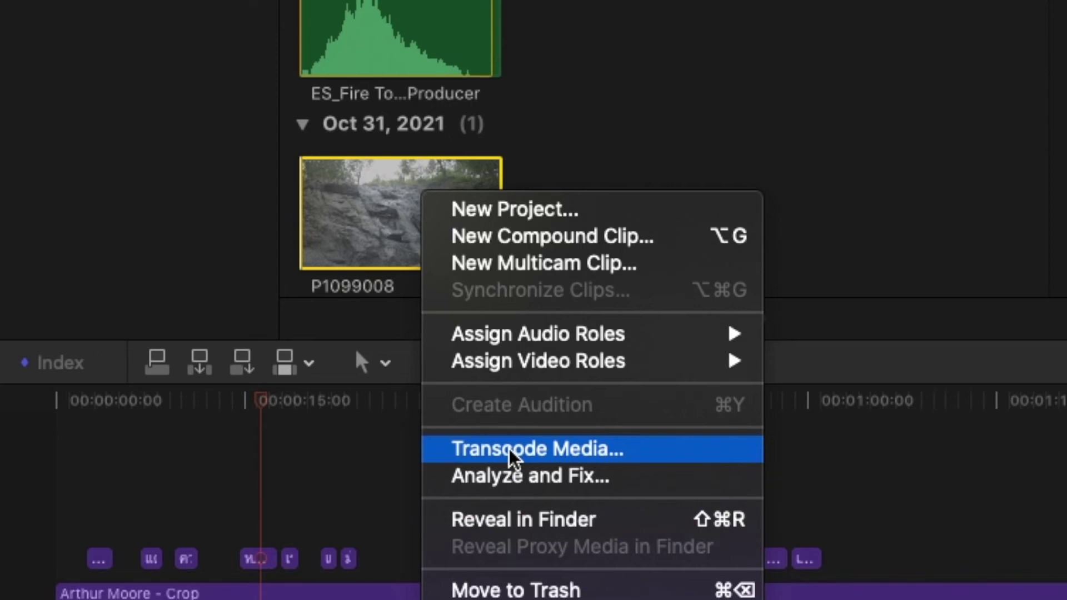
pyautogui.click(548, 441)
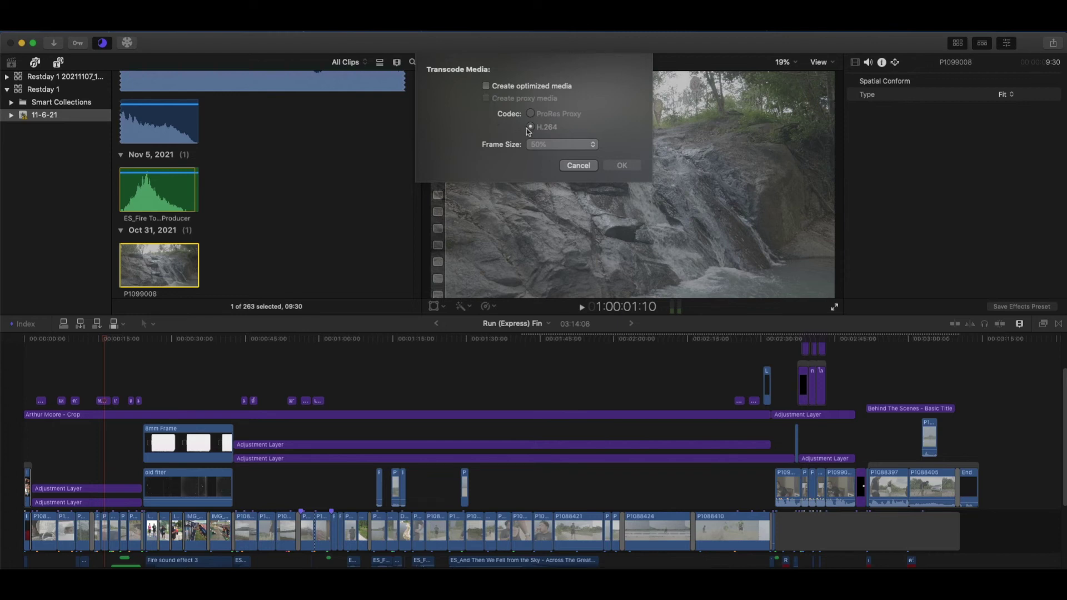
pyautogui.click(576, 167)
pyautogui.click(158, 268)
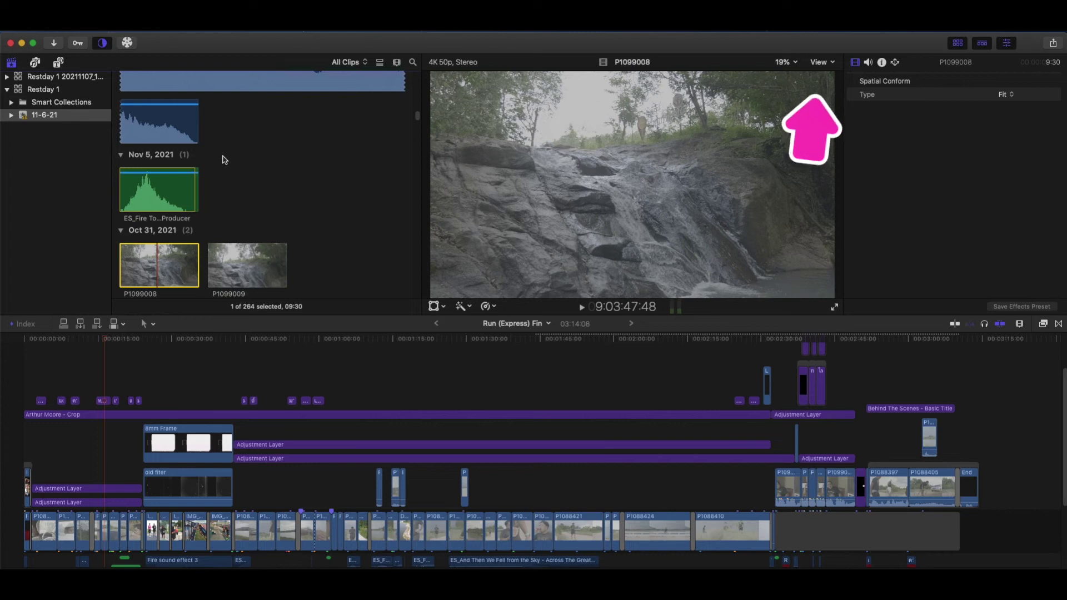
# - Switch viewer playback to Proxy Only and select clip P1099009, now showing Missing Proxy
pyautogui.click(819, 62)
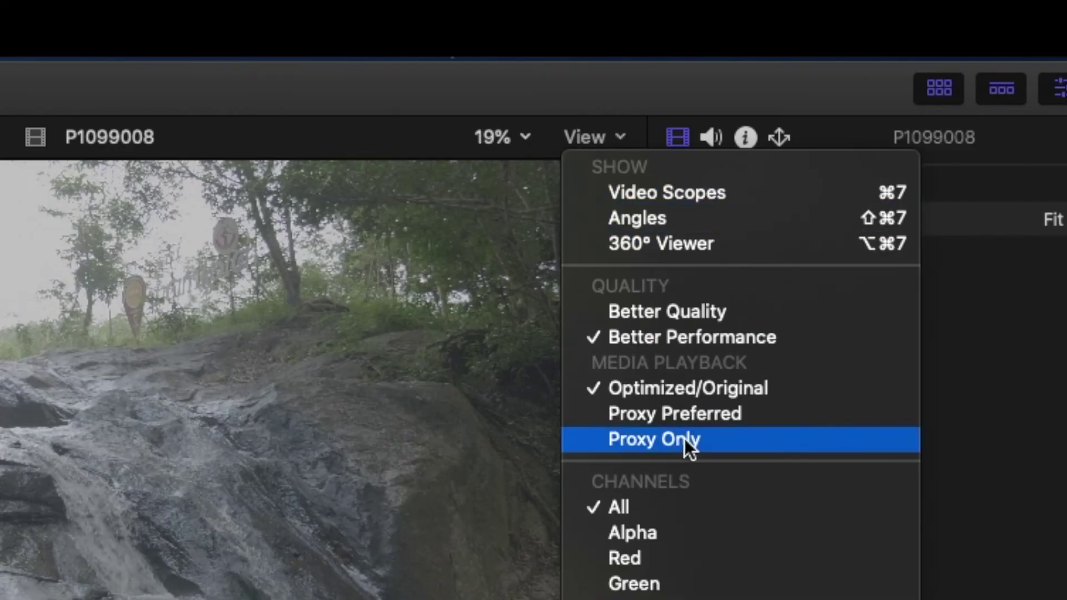
pyautogui.click(684, 440)
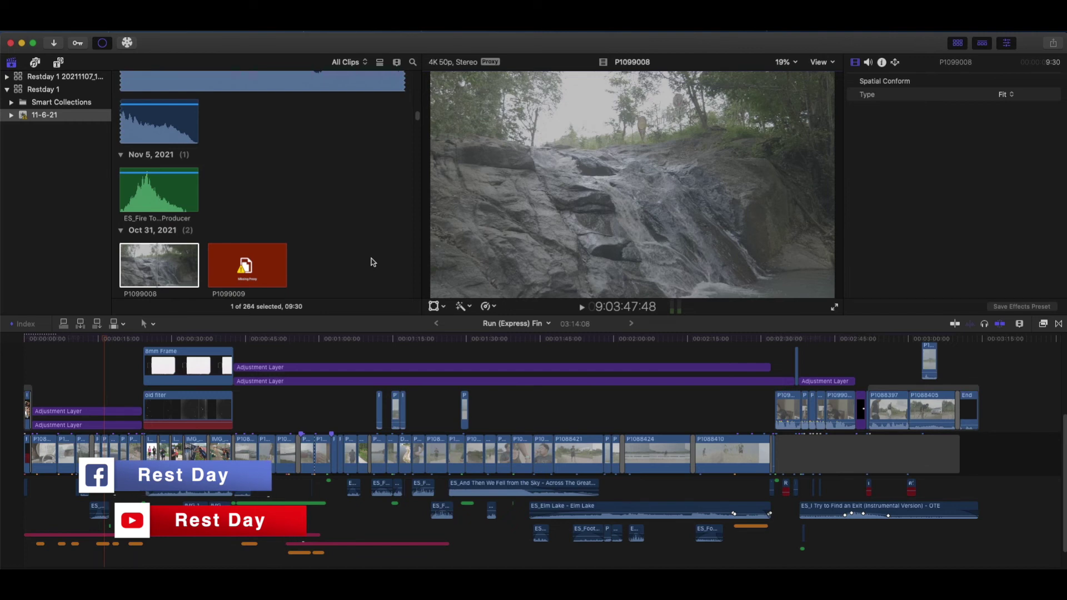
pyautogui.click(228, 271)
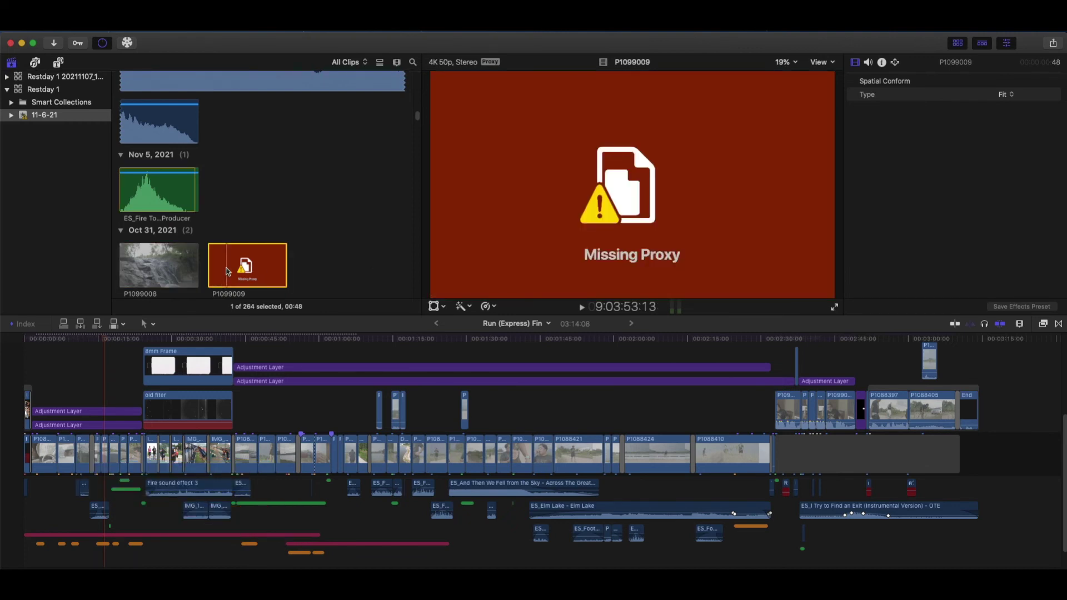
pyautogui.click(815, 63)
pyautogui.click(309, 226)
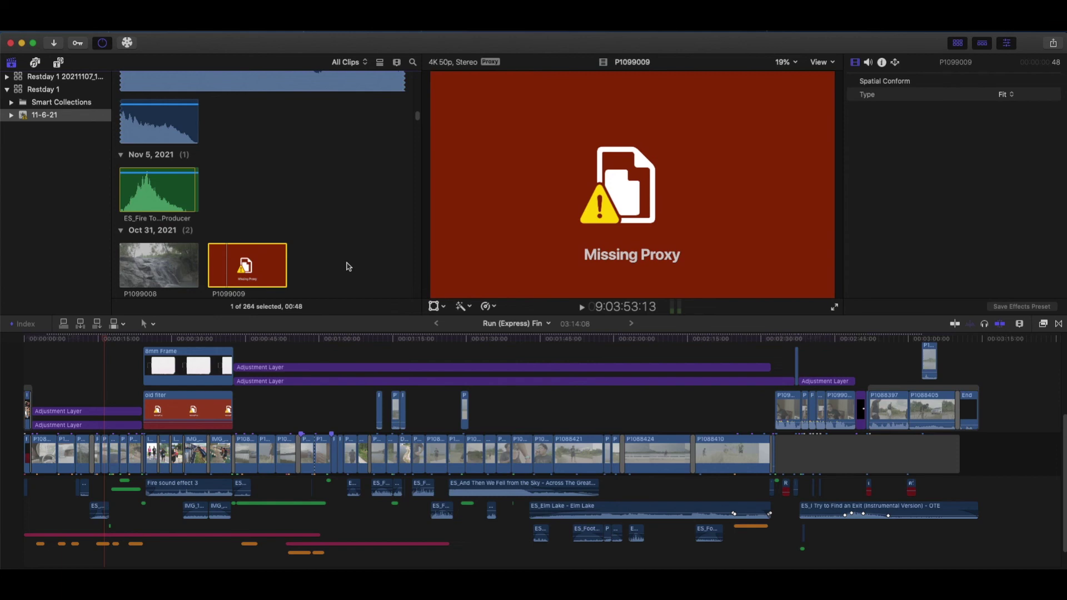
# - Transcode P1099009 to 50% H.264 proxy media, then scrub the project to about 00:01:34
pyautogui.rightClick(249, 263)
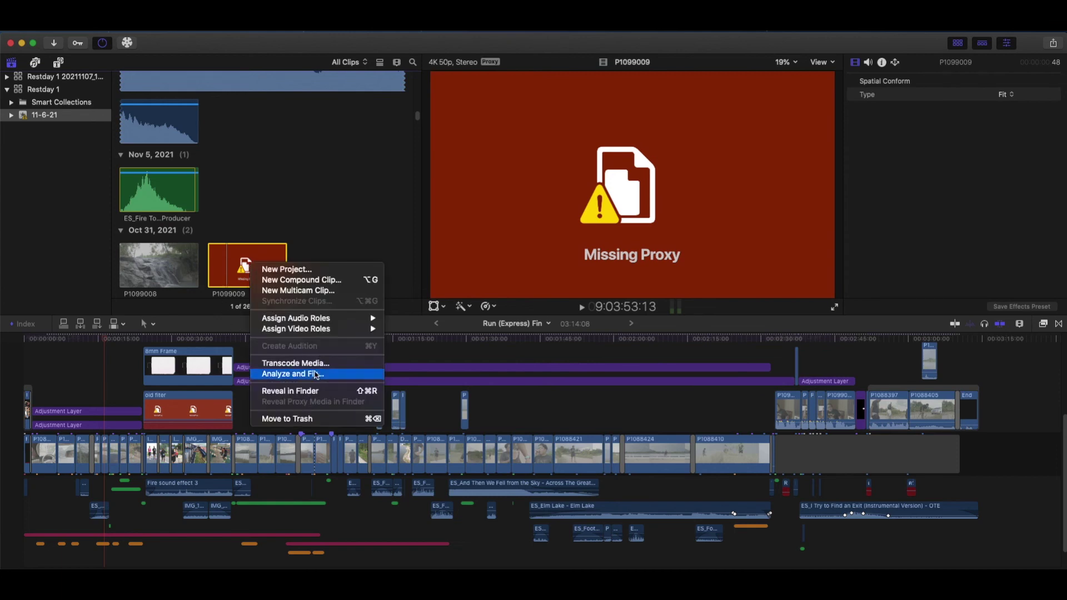
pyautogui.click(300, 364)
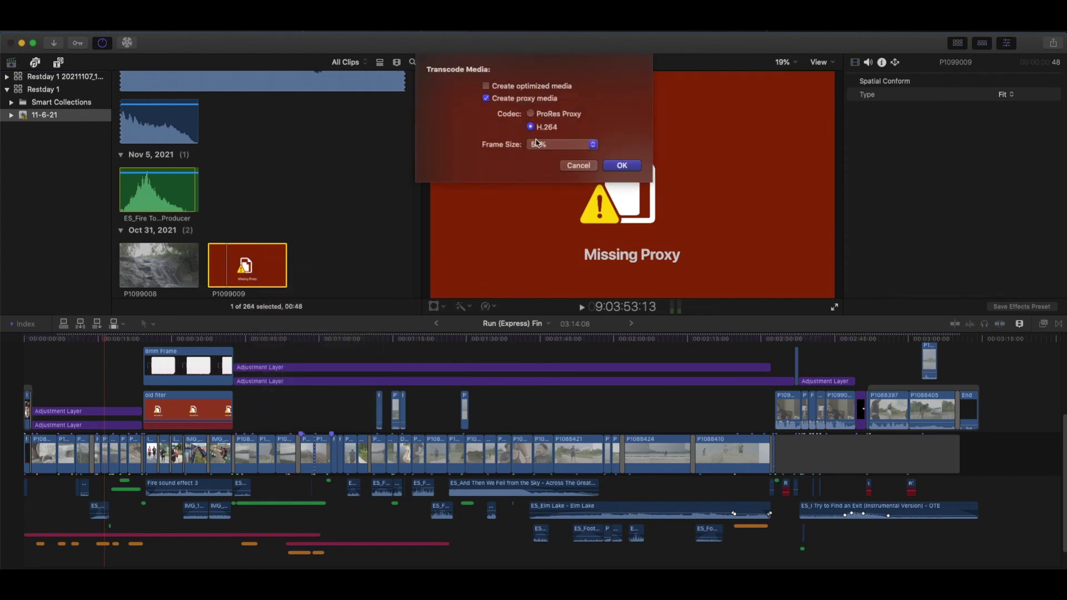
pyautogui.click(584, 144)
pyautogui.click(616, 115)
pyautogui.click(630, 165)
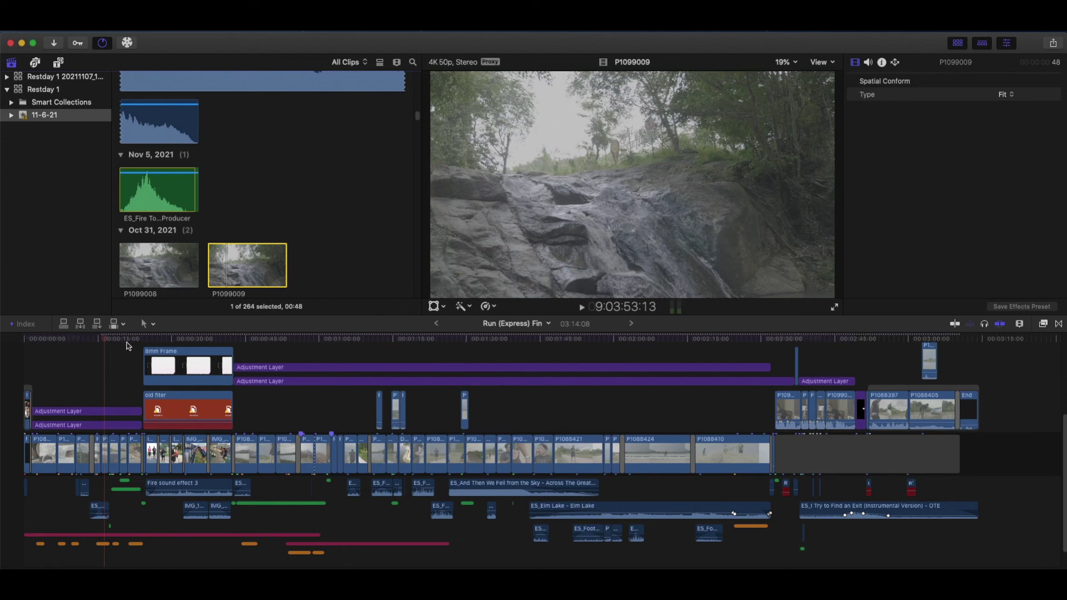
pyautogui.moveTo(128, 345); pyautogui.dragTo(491, 352)
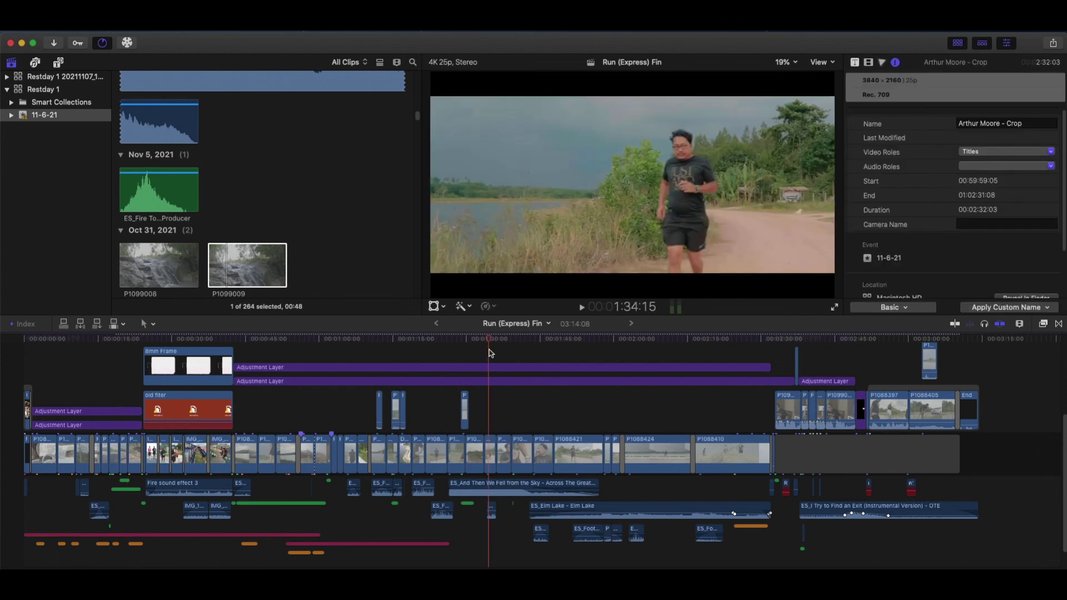